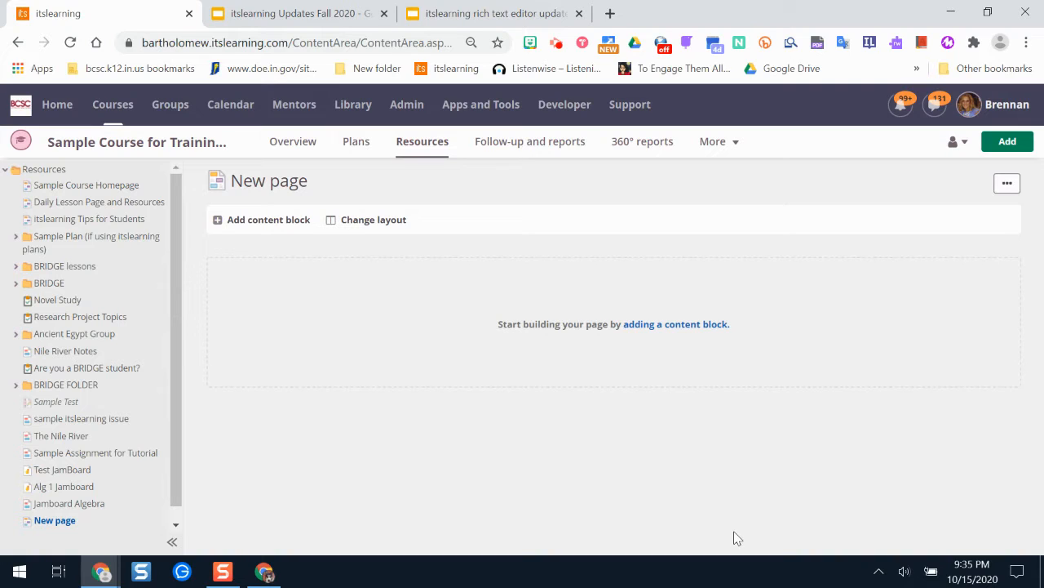
# Rename the new page as "Sample".
pyautogui.click(275, 197)
pyautogui.write('SAmp')
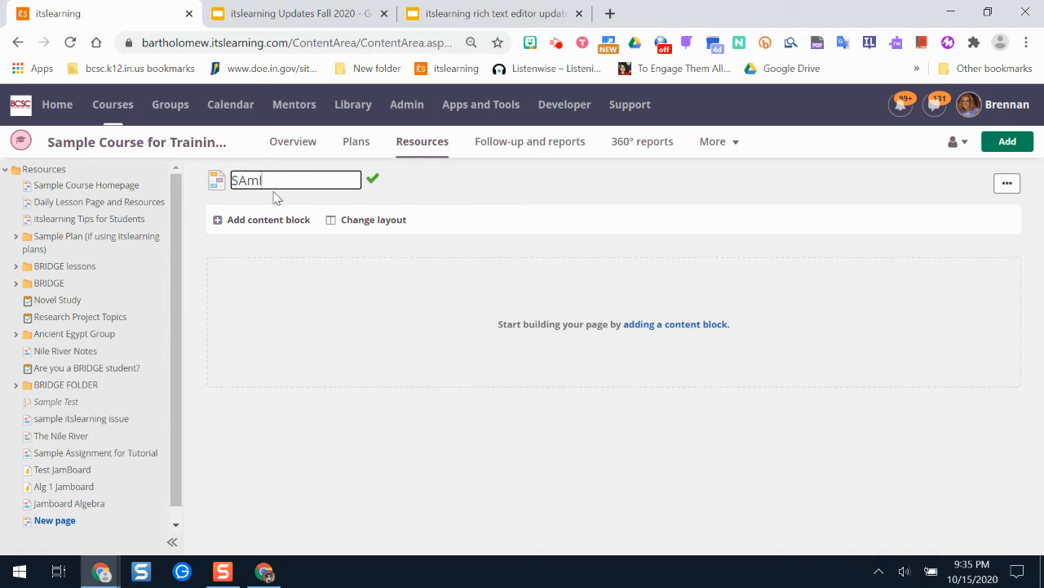
pyautogui.press('BackSpace')
pyautogui.press('BackSpace')
pyautogui.press('BackSpace')
pyautogui.write('ample')
pyautogui.press('Return')
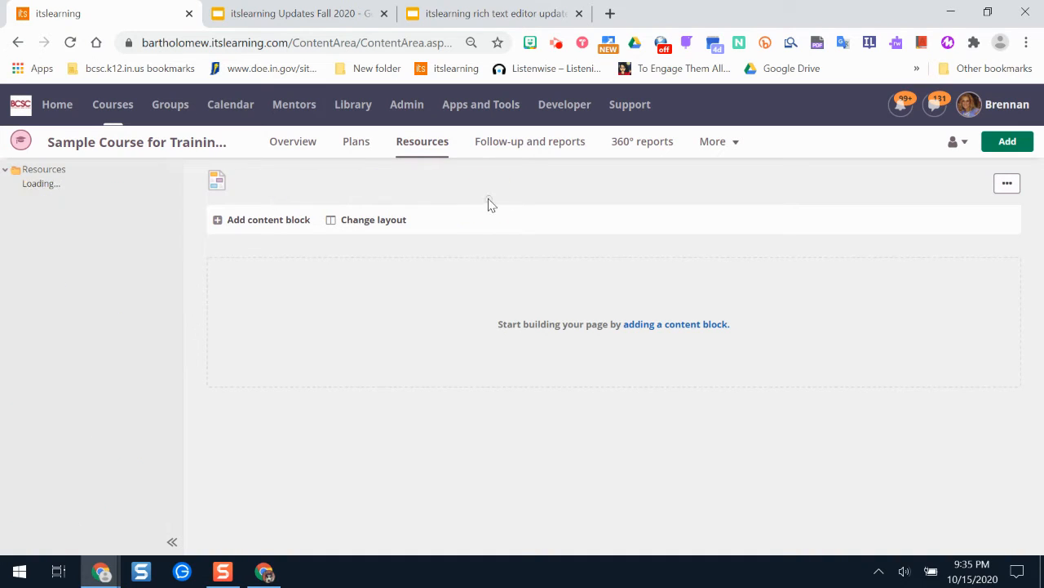
# Add a rich content block to the page and title it "Sample Block".
pyautogui.click(287, 217)
pyautogui.click(283, 221)
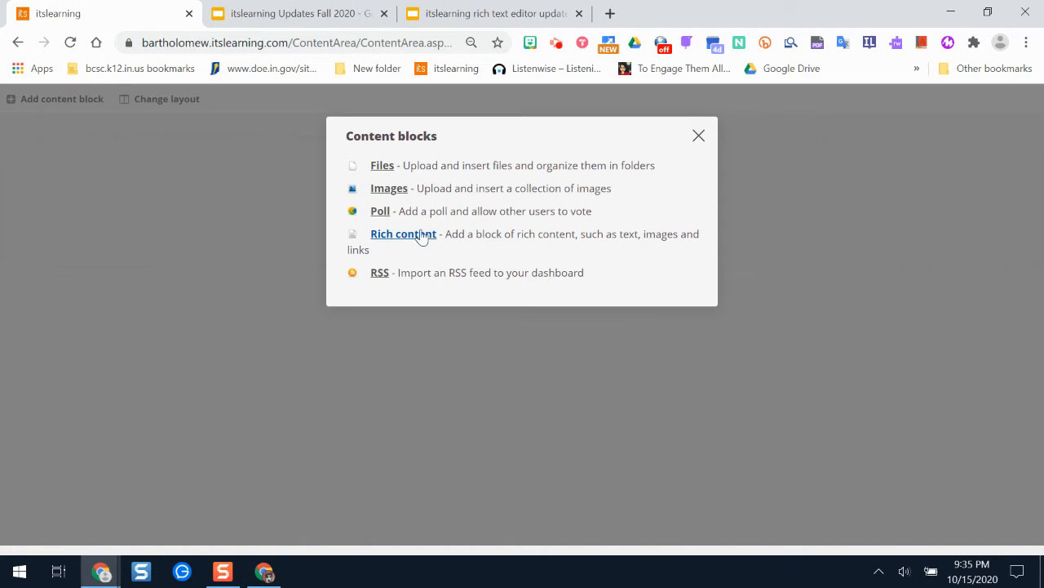
pyautogui.click(416, 236)
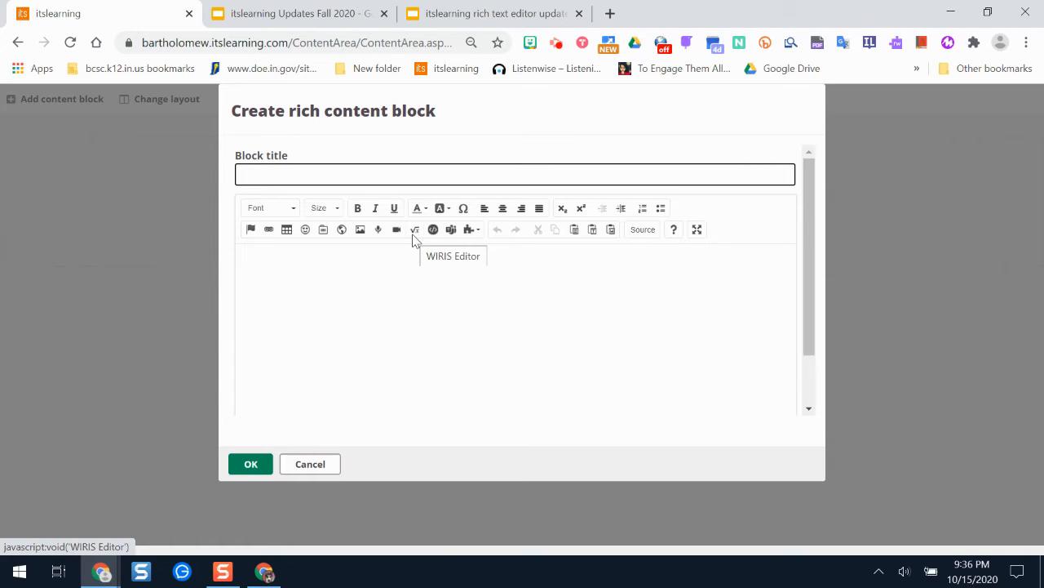
pyautogui.write('Sam')
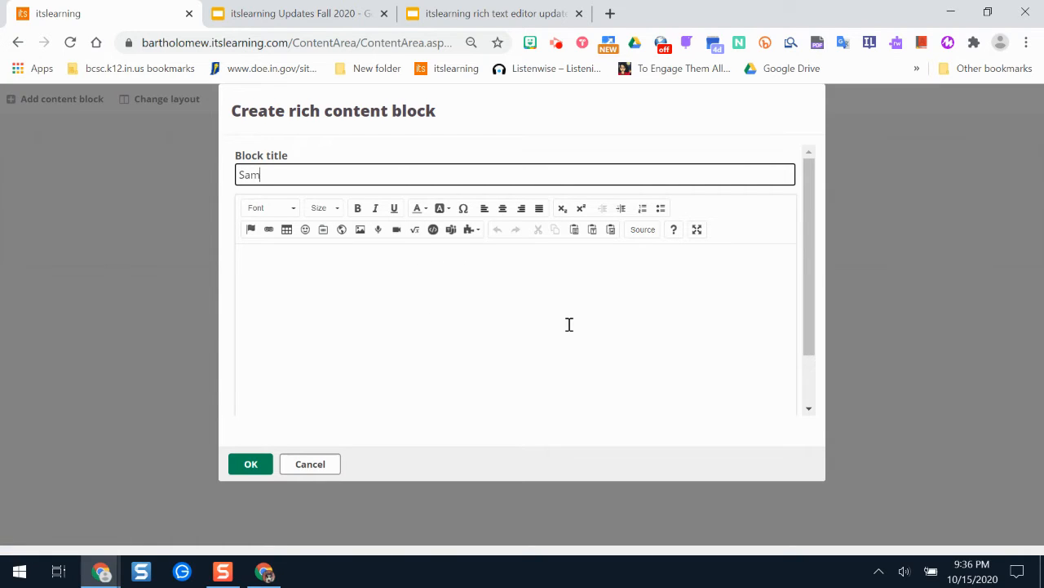
pyautogui.write('ple BLock')
pyautogui.press('BackSpace')
pyautogui.write('lock')
pyautogui.click(558, 322)
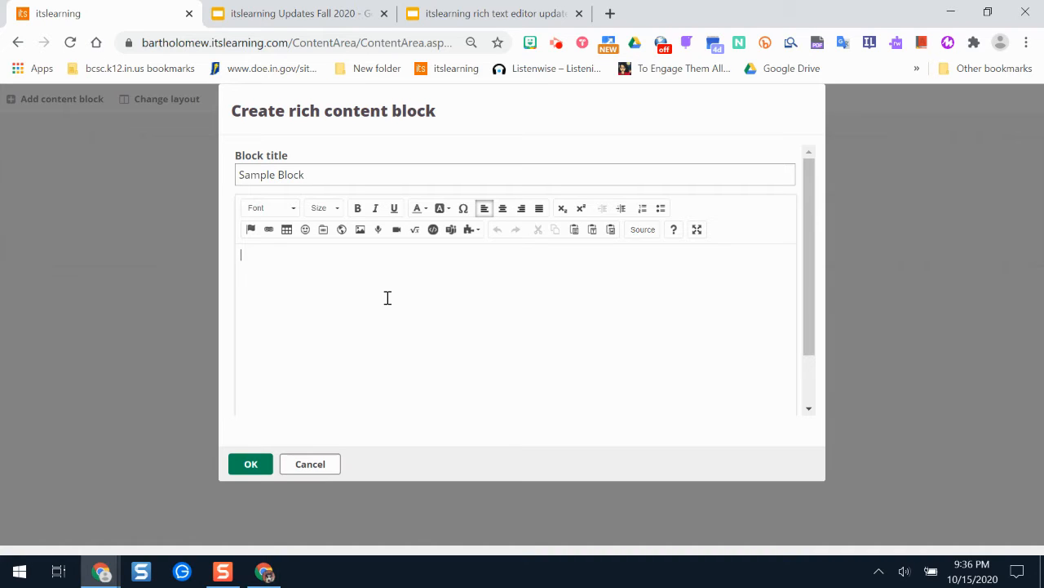
# Upload the picture 2020-10-15_11-40-29.jpg and insert it into the block without text wrapping.
pyautogui.click(361, 232)
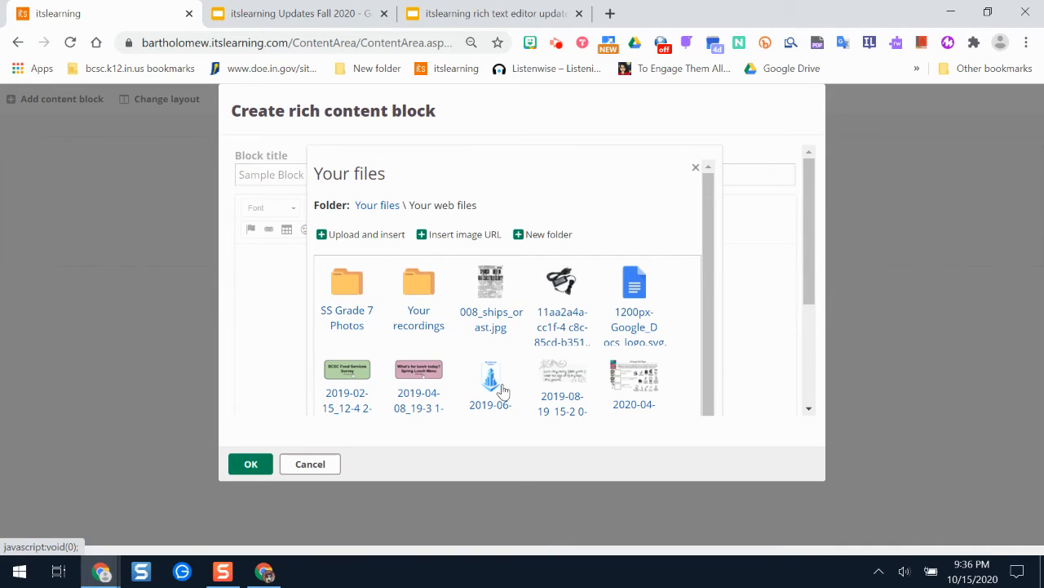
pyautogui.click(363, 237)
pyautogui.click(362, 232)
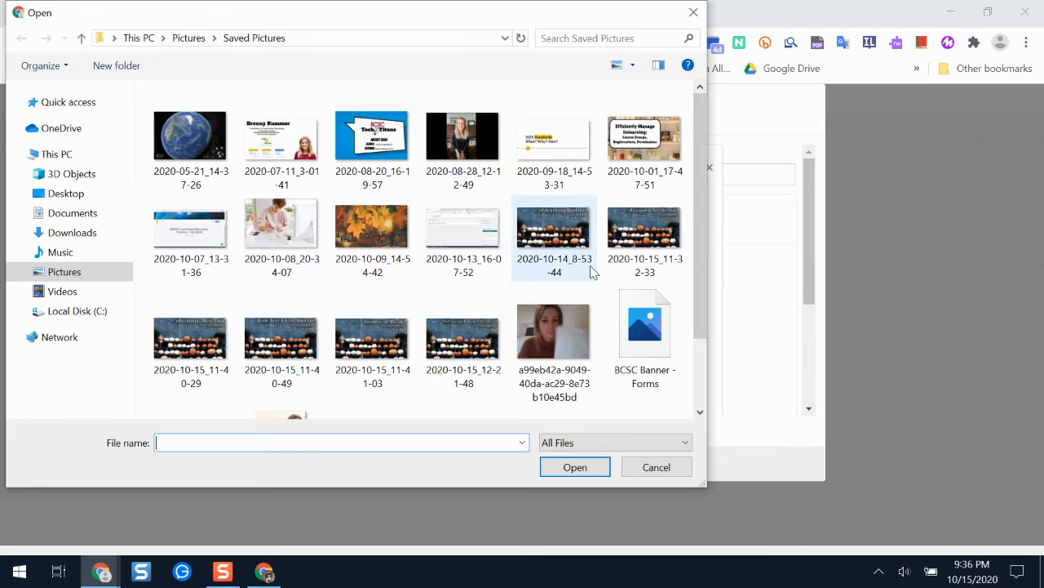
pyautogui.click(204, 330)
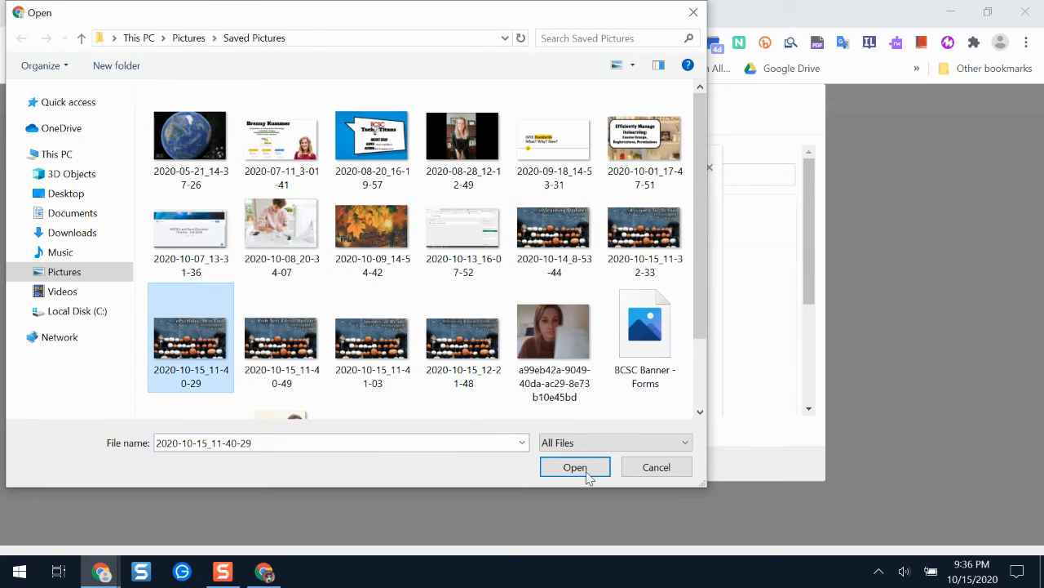
pyautogui.click(585, 470)
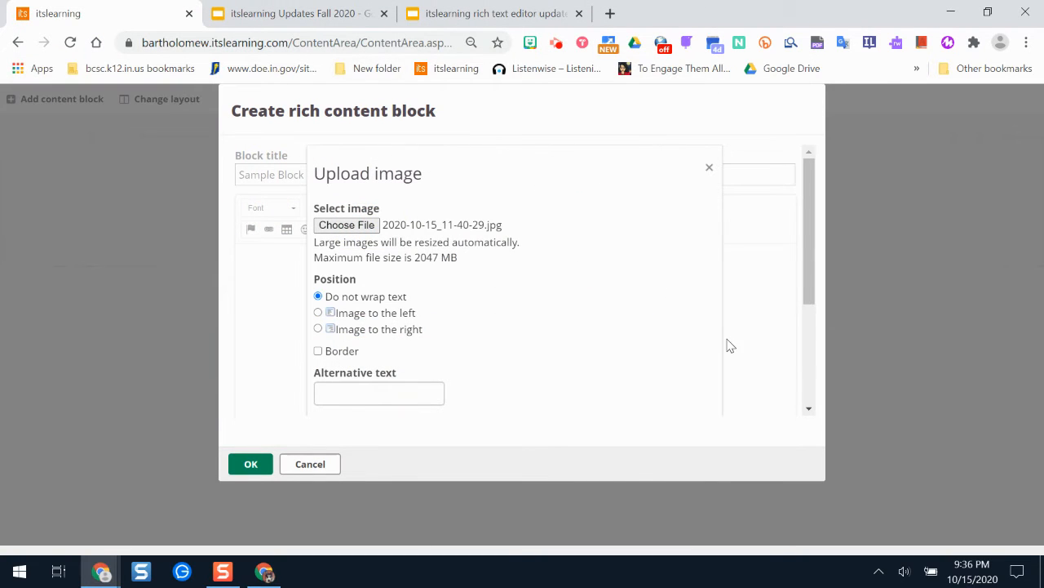
pyautogui.moveTo(806, 282); pyautogui.dragTo(806, 311)
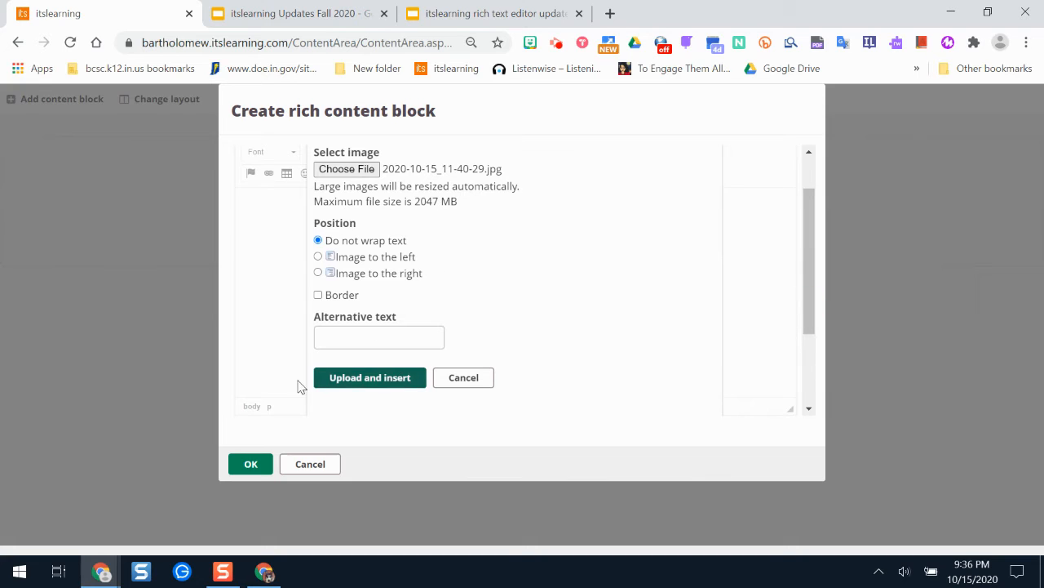
pyautogui.click(364, 380)
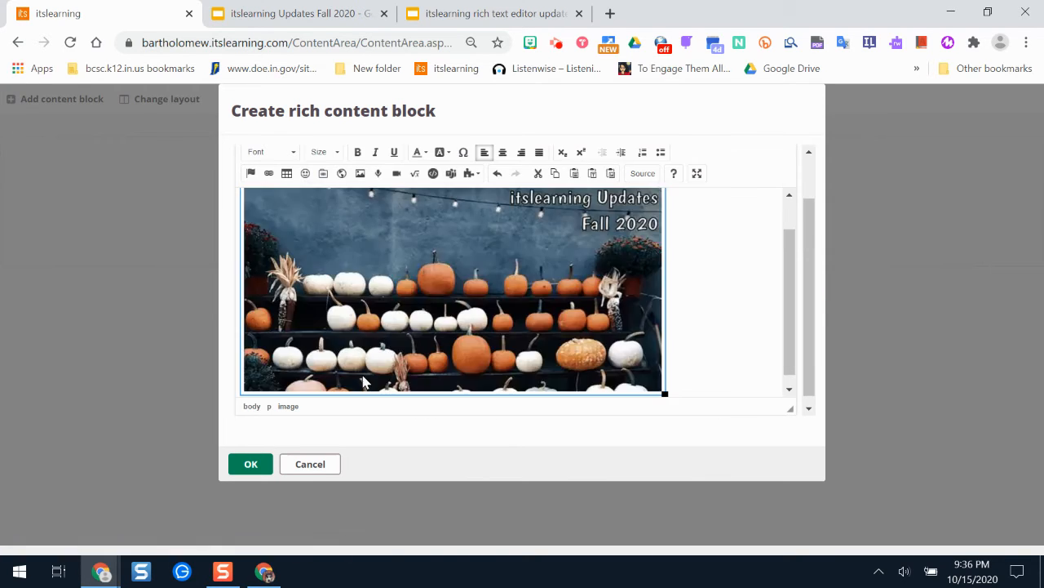
# Shrink the inserted pumpkin image to about 402 × 233 pixels.
pyautogui.scroll(-1, 792, 299)
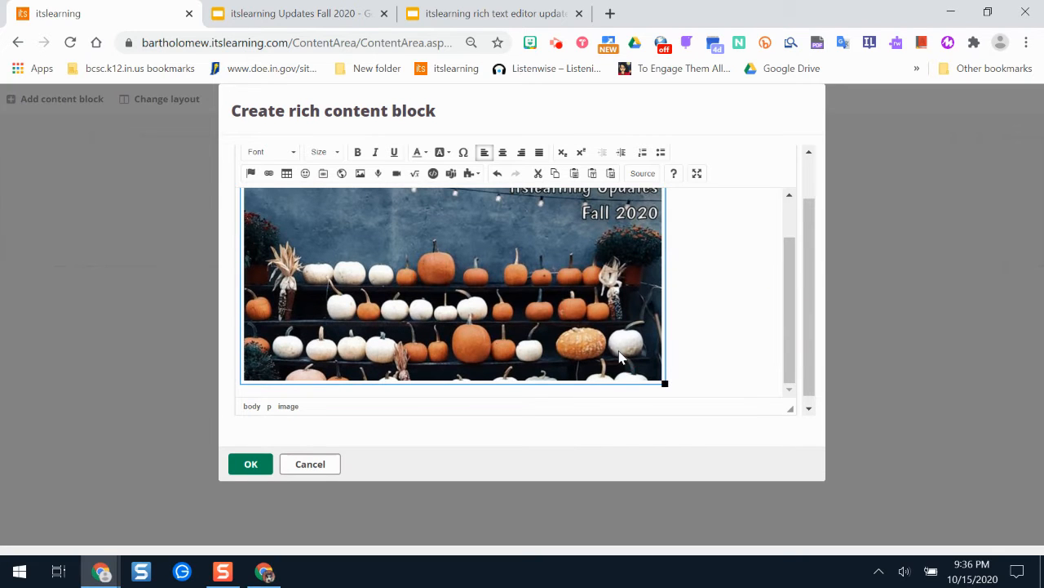
pyautogui.moveTo(662, 380); pyautogui.dragTo(475, 286)
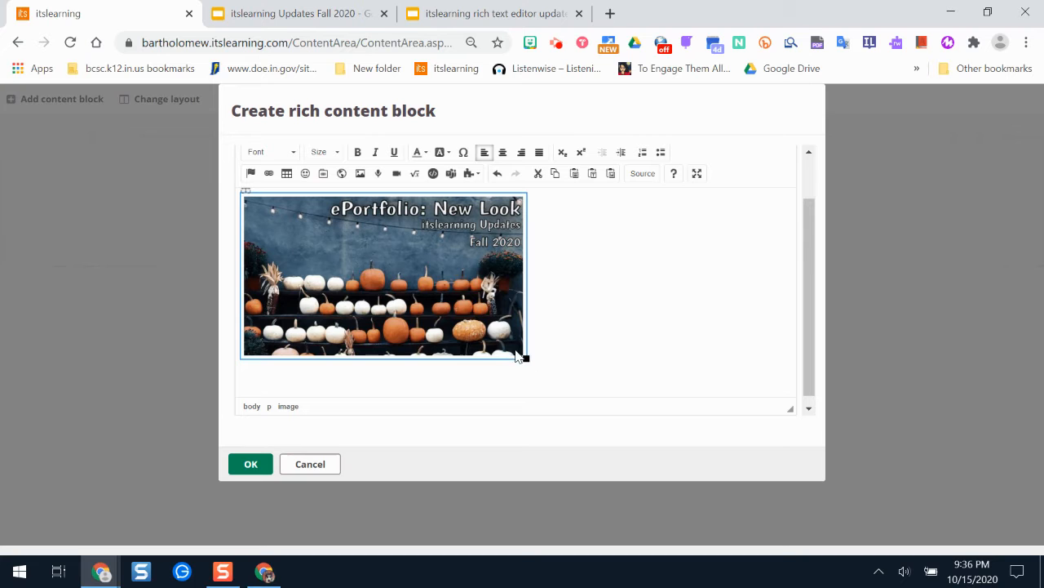
pyautogui.moveTo(526, 357); pyautogui.dragTo(504, 348)
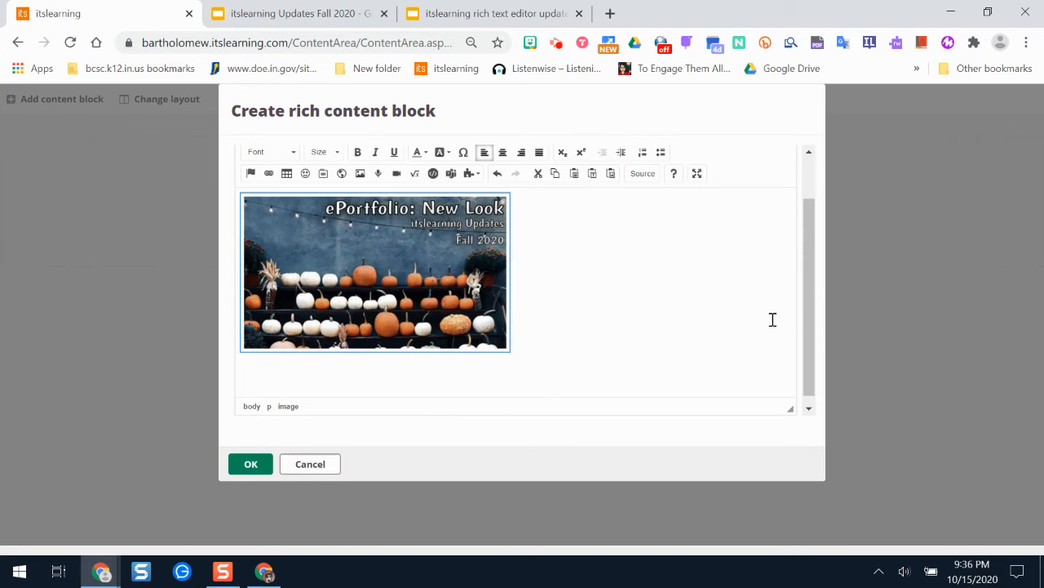
pyautogui.scroll(1, 812, 317)
pyautogui.click(567, 310)
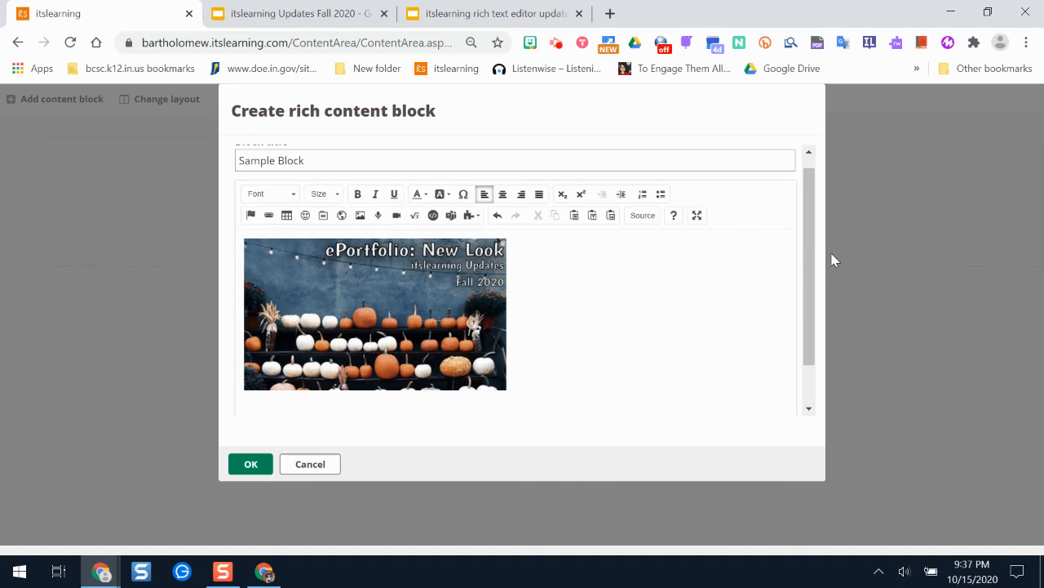
# Give the pumpkin image the alternative text "Pumpkins on shelves" and make it a captioned image.
pyautogui.scroll(-1, 813, 253)
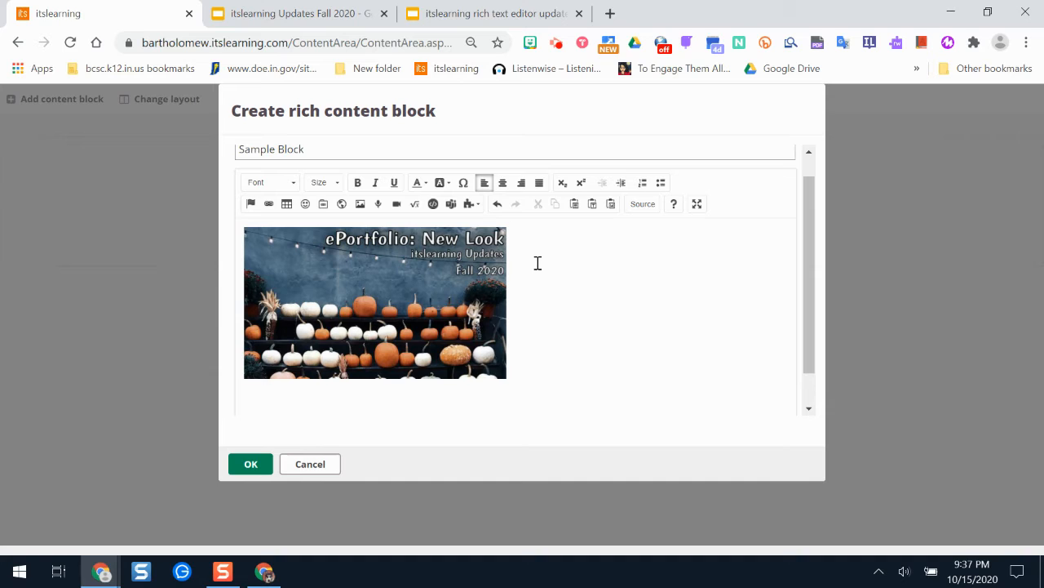
pyautogui.click(396, 263)
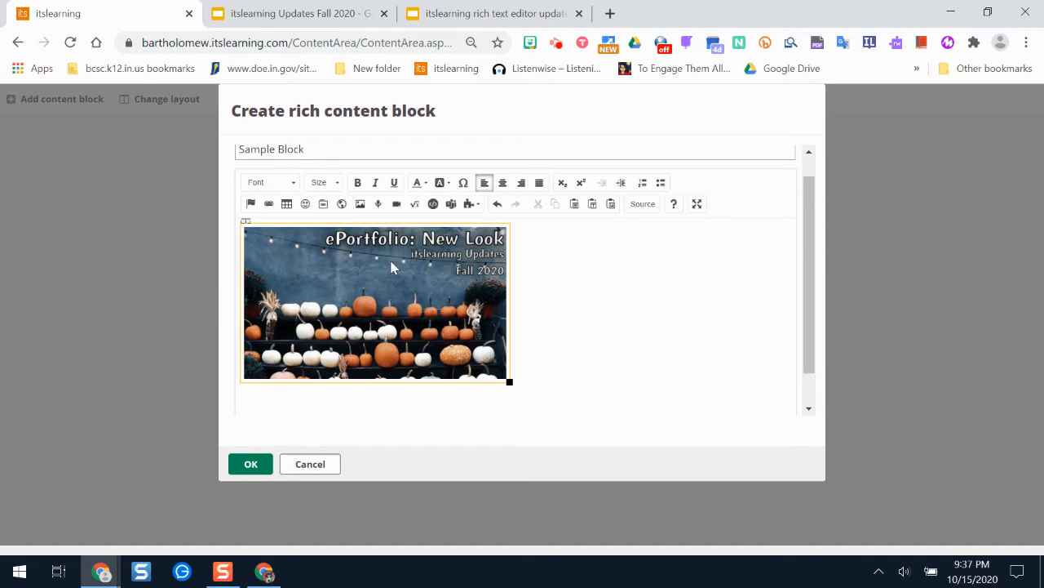
pyautogui.click(541, 296)
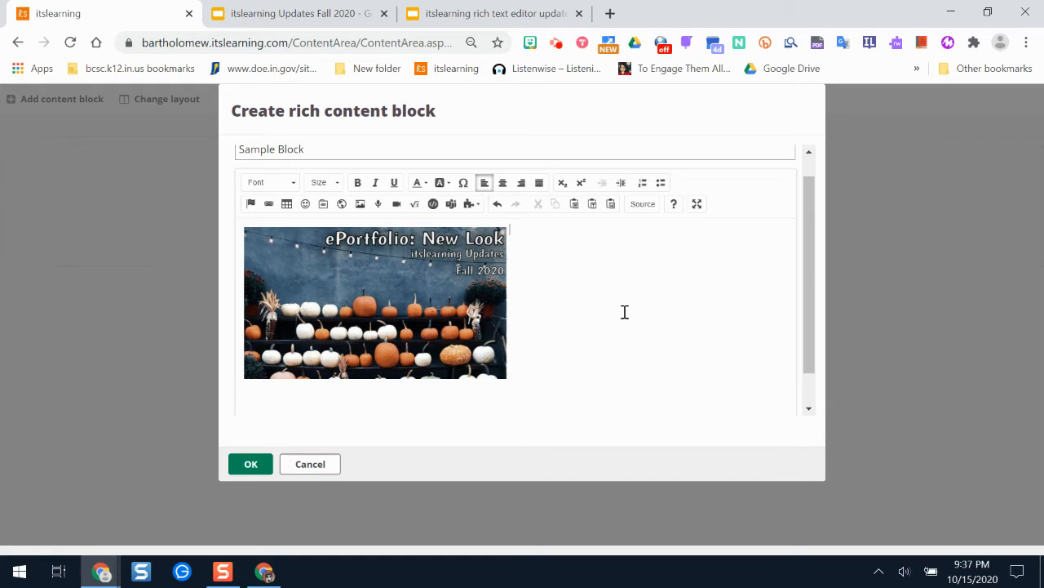
pyautogui.click(449, 309)
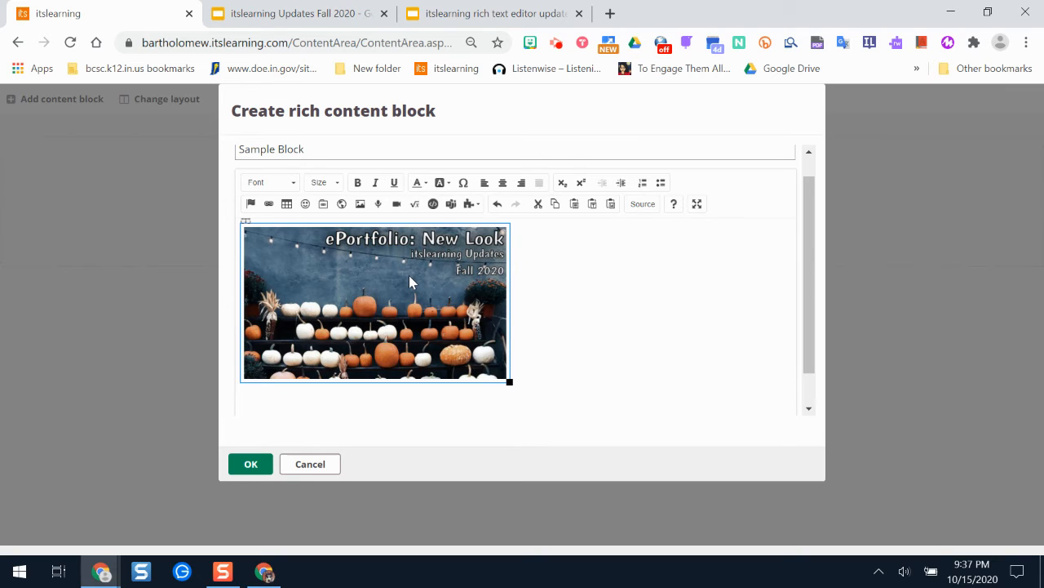
pyautogui.doubleClick(385, 271)
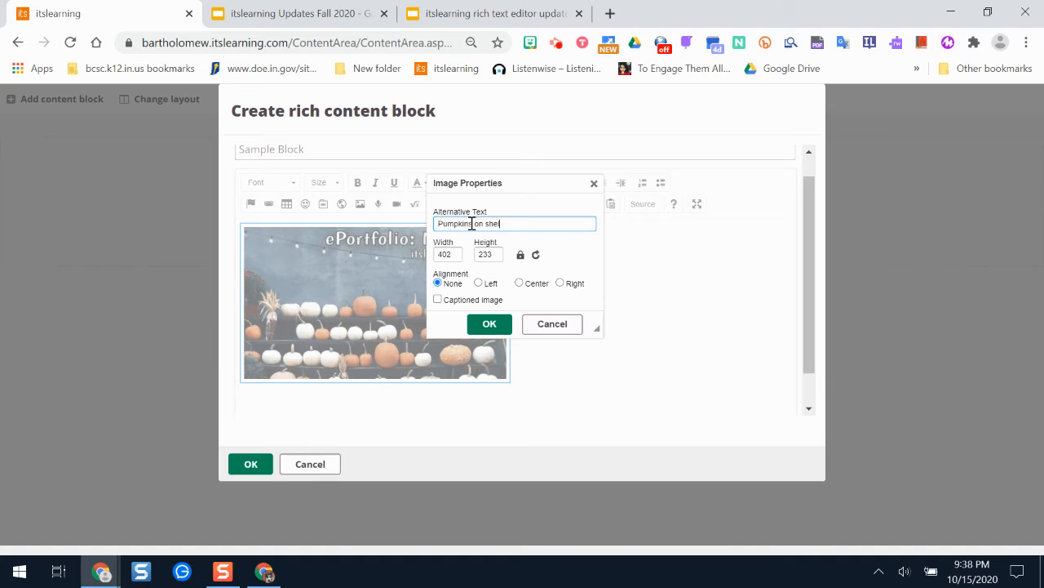
pyautogui.moveTo(532, 222); pyautogui.dragTo(438, 222)
pyautogui.hotkey('ctrl', 'c')
pyautogui.click(438, 300)
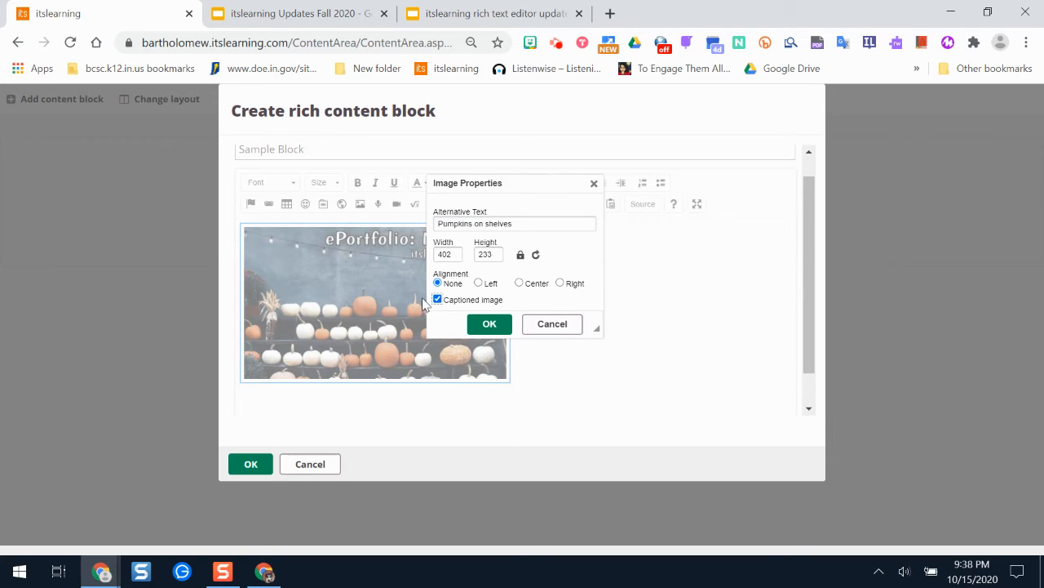
pyautogui.click(490, 324)
# Replace the placeholder caption below the image with the copied text "Pumpkins on shelves".
pyautogui.click(399, 405)
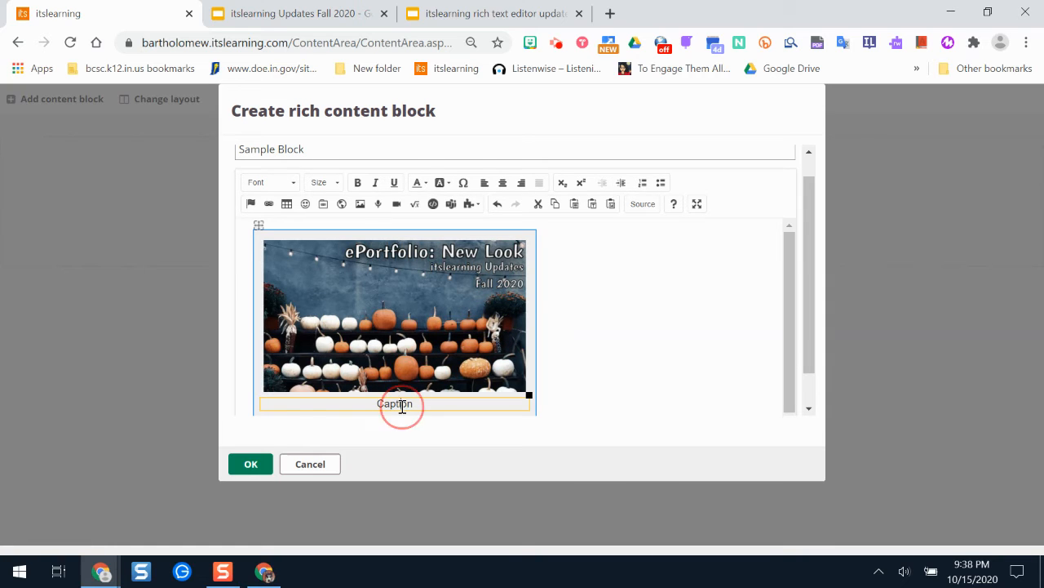
pyautogui.moveTo(414, 406); pyautogui.dragTo(375, 405)
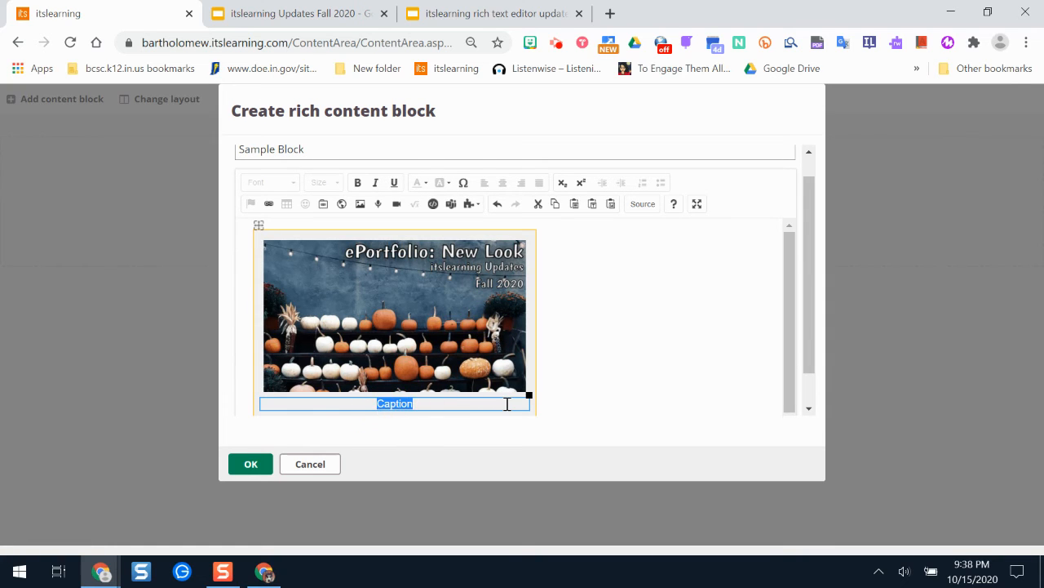
pyautogui.press('BackSpace')
pyautogui.hotkey('ctrl', 'v')
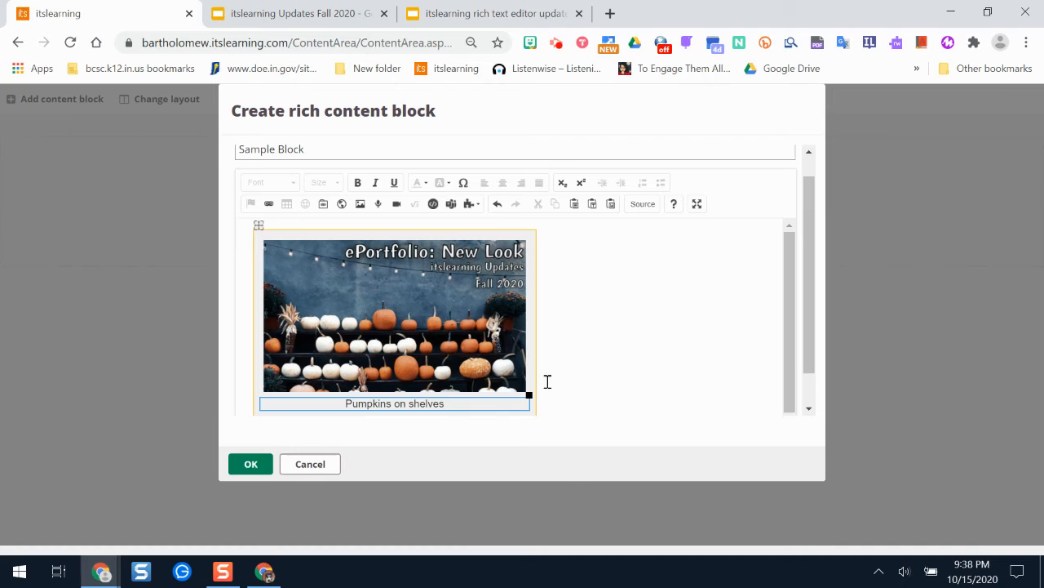
pyautogui.click(582, 378)
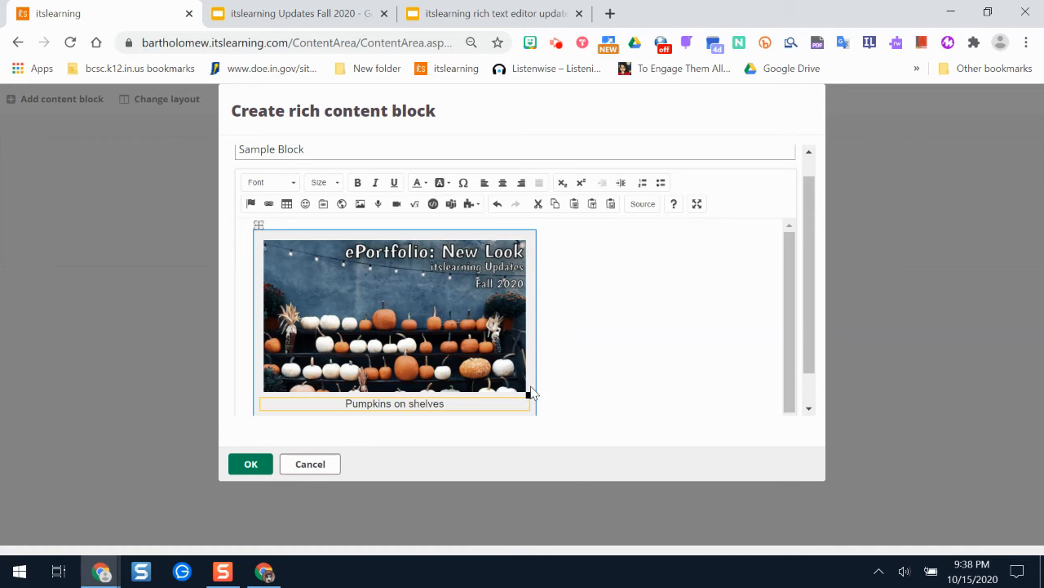
# Shrink the captioned image to about 265 × 156 pixels and review its image properties.
pyautogui.moveTo(528, 395); pyautogui.dragTo(439, 344)
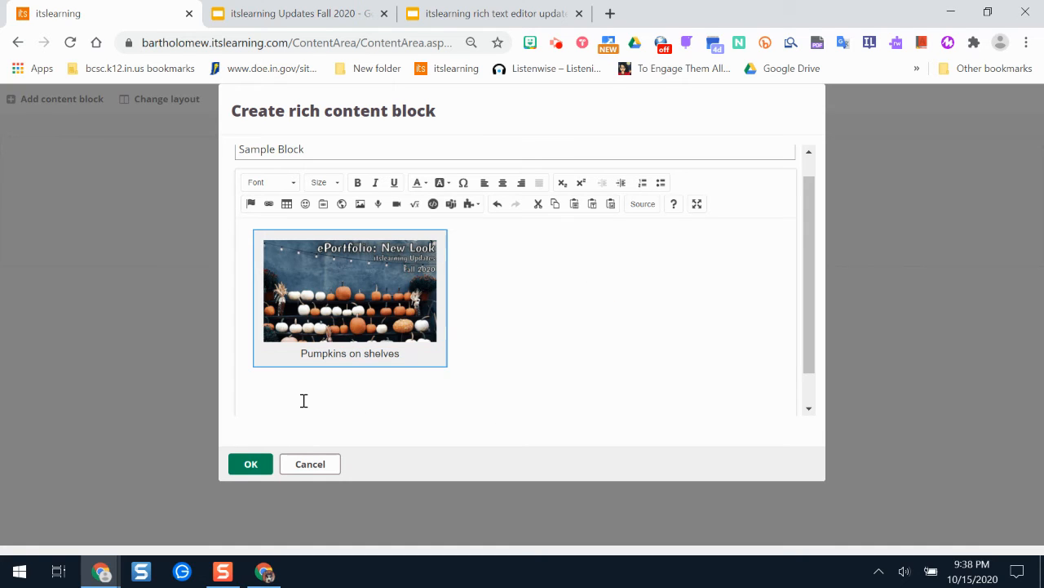
pyautogui.click(453, 359)
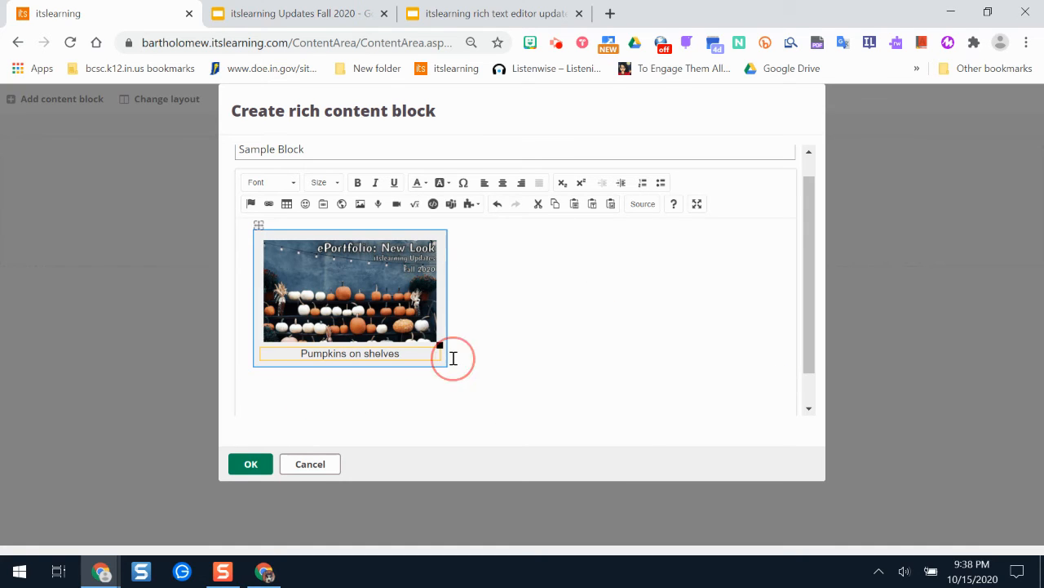
pyautogui.click(492, 324)
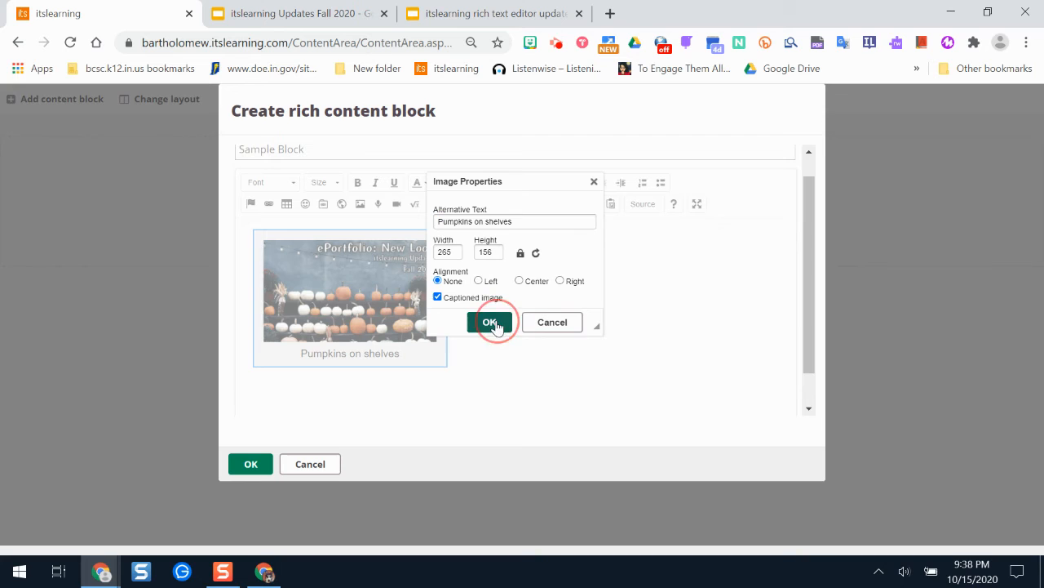
pyautogui.click(492, 324)
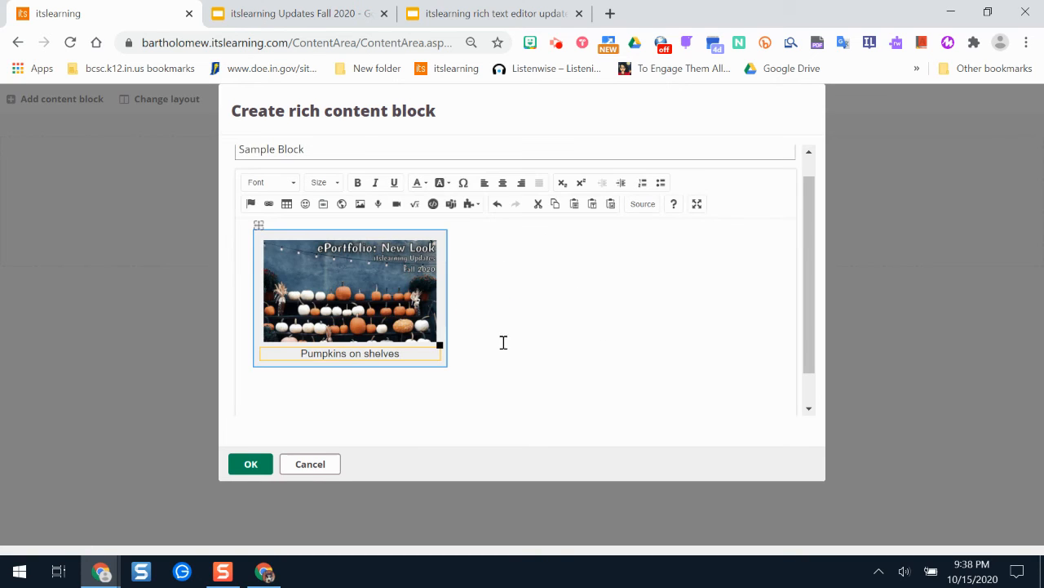
# Delete the captioned pumpkin image from the rich content block.
pyautogui.click(457, 353)
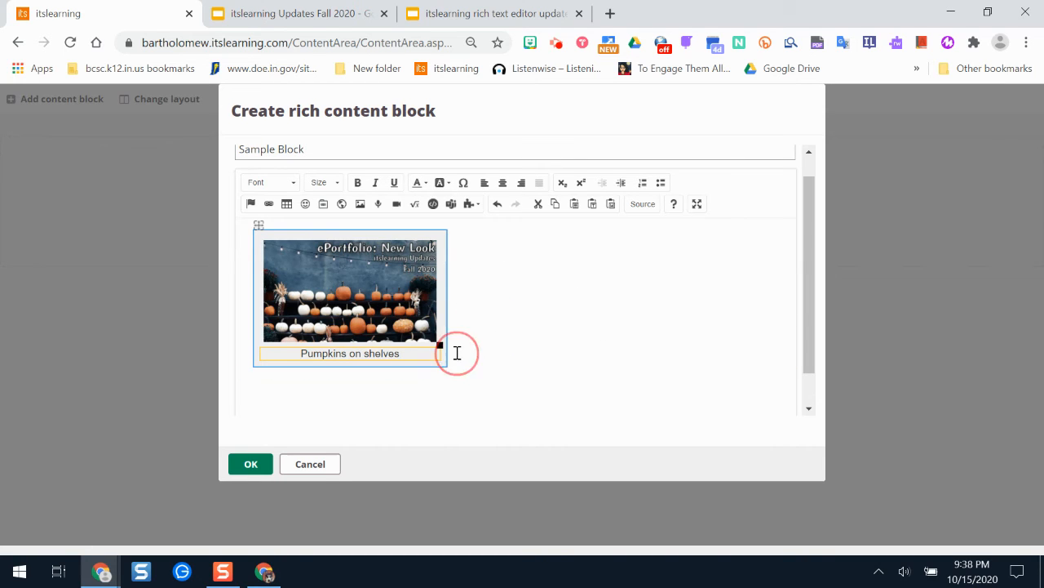
pyautogui.click(277, 223)
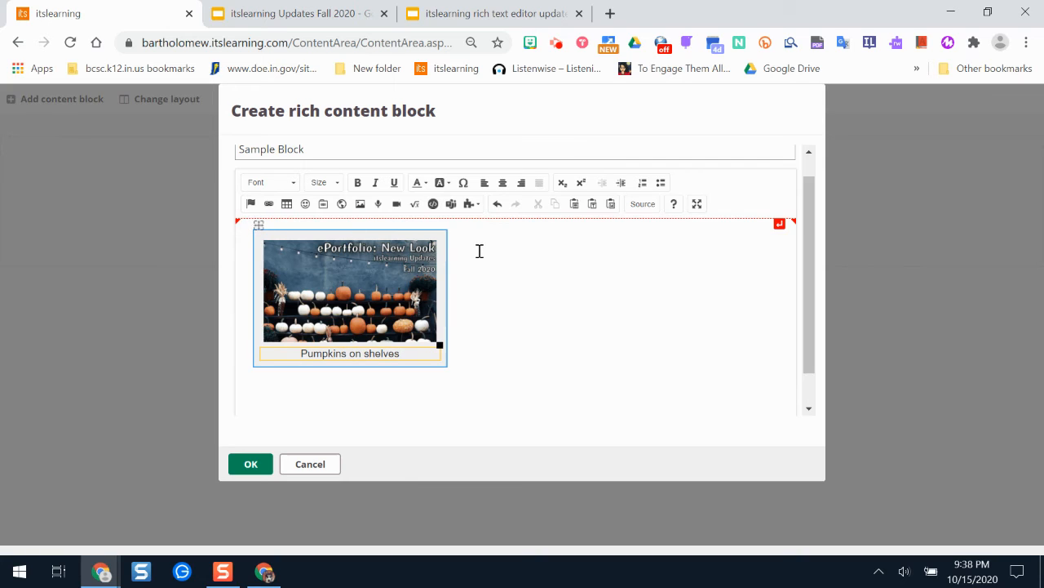
pyautogui.scroll(1, 820, 275)
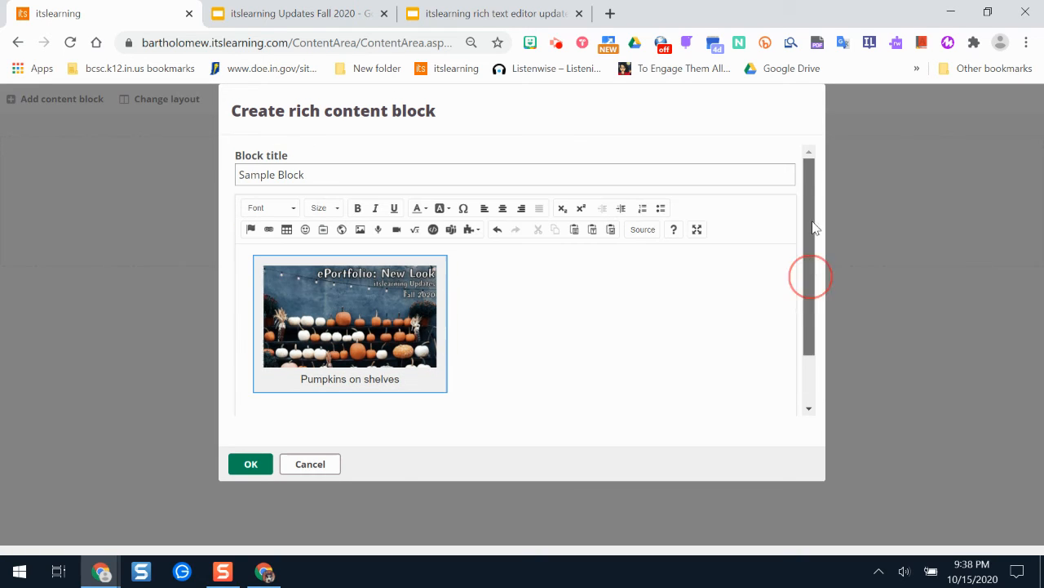
pyautogui.click(251, 251)
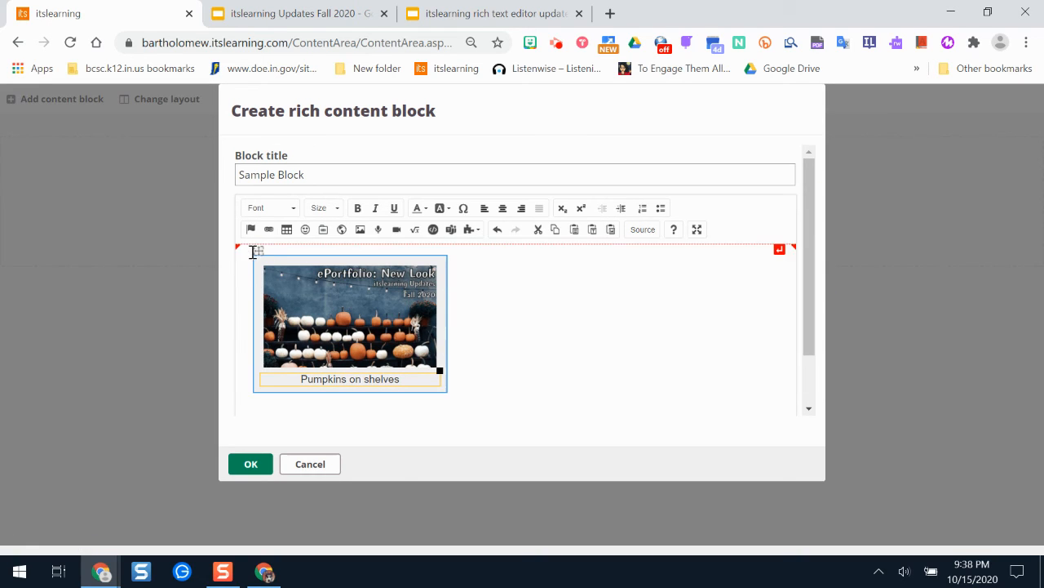
pyautogui.press('Delete')
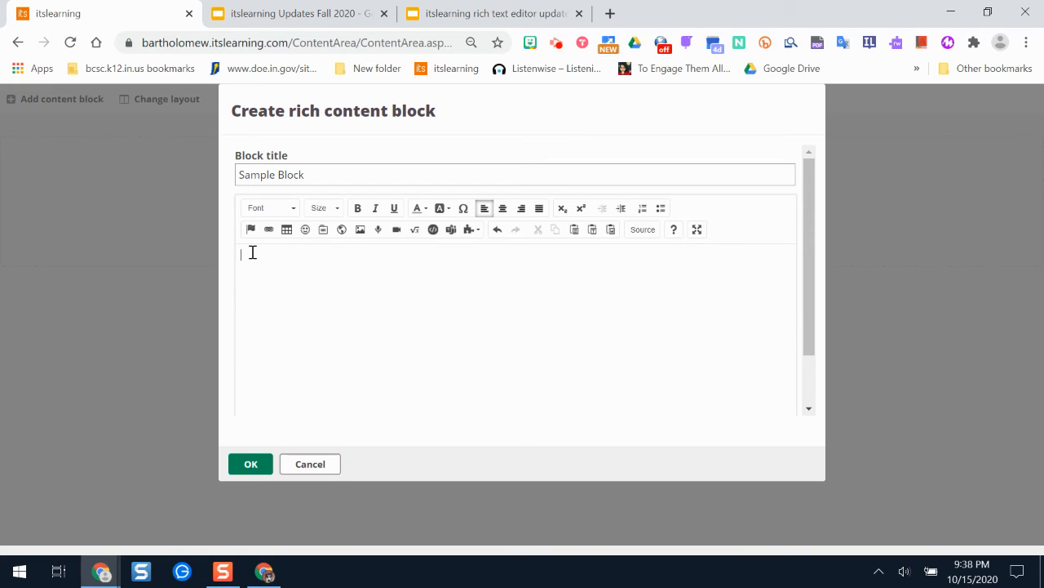
# Start an automatic numbered list with "1." in the block's text area and revert it to plain text.
pyautogui.click(315, 301)
pyautogui.write('1.')
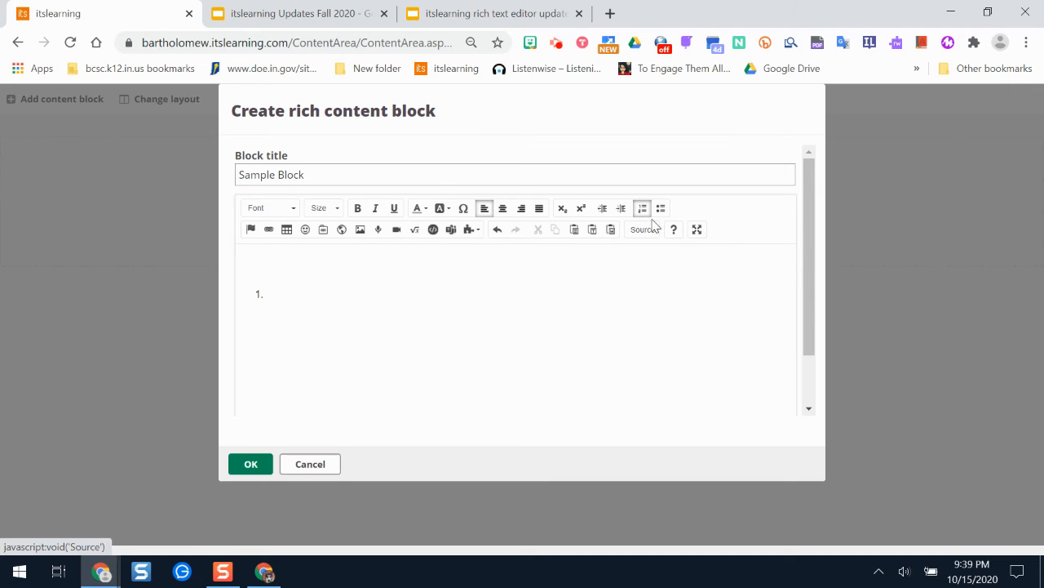
pyautogui.press('BackSpace')
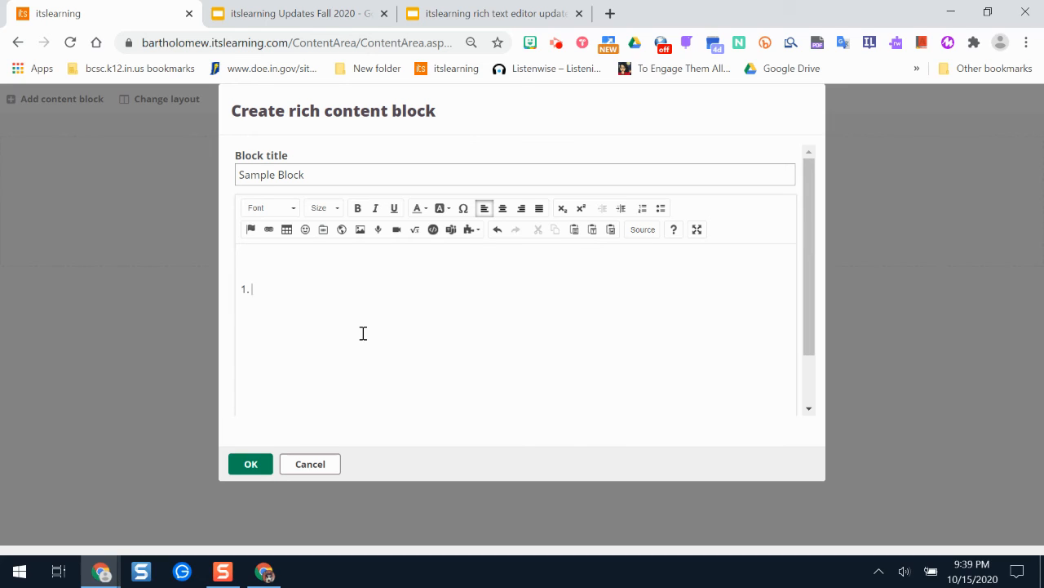
# Enter the numbered item "1. sample" with a new line after it, and erase it all from the text area.
pyautogui.press('BackSpace')
pyautogui.write('1. sample')
pyautogui.press('Return')
pyautogui.press('BackSpace')
pyautogui.press('BackSpace')
pyautogui.press('BackSpace')
pyautogui.press('BackSpace')
pyautogui.press('BackSpace')
pyautogui.press('BackSpace')
pyautogui.press('BackSpace')
pyautogui.press('BackSpace')
pyautogui.press('BackSpace')
# Try entering "1/2" in the text area, erase it, and open and dismiss the text area's context menu.
pyautogui.write('1/2')
pyautogui.press('BackSpace')
pyautogui.rightClick(313, 348)
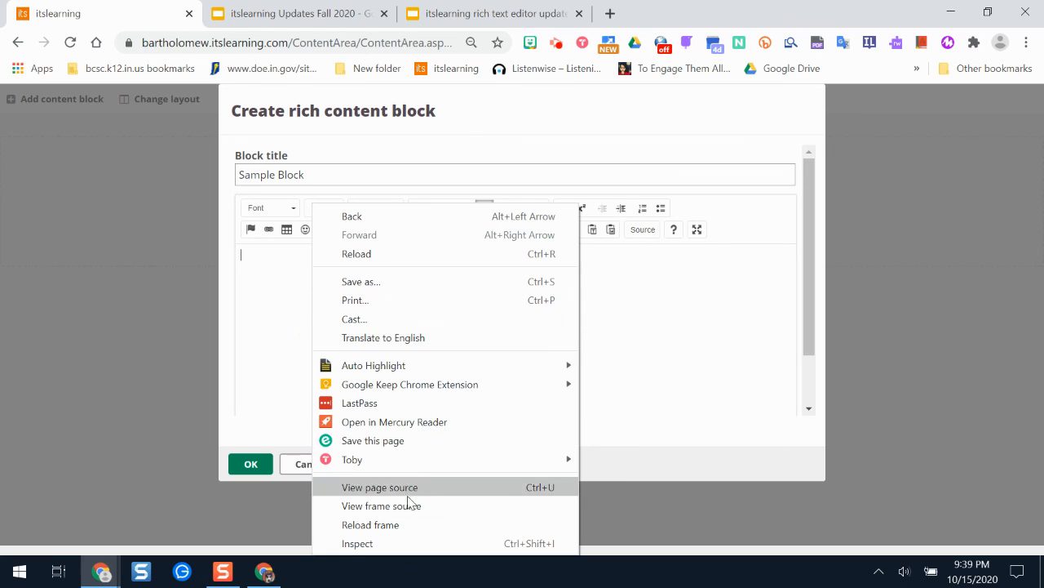
pyautogui.click(287, 295)
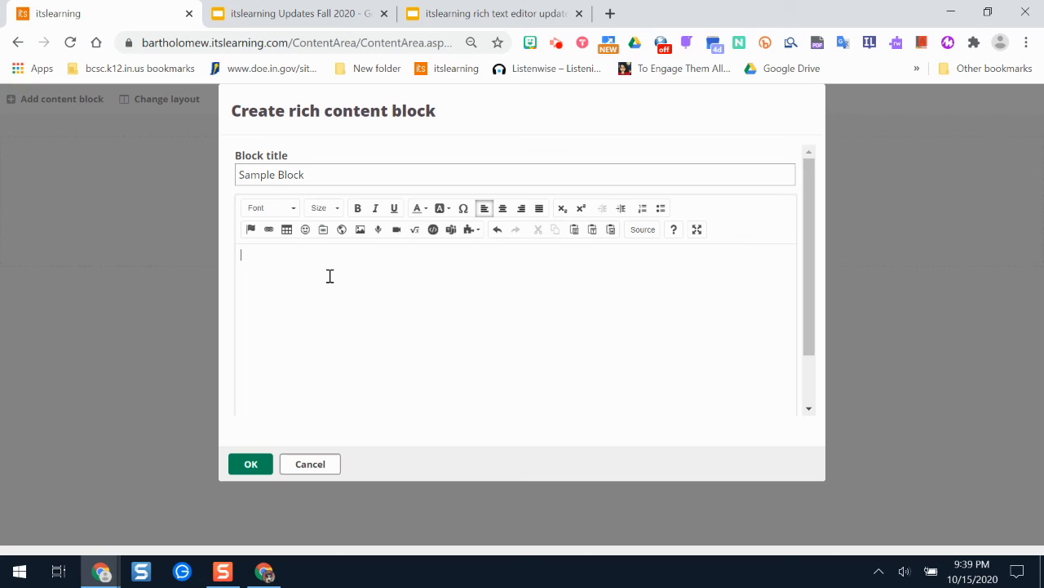
# Paste the copied text "Pumpkins on shelves" into the empty text area and delete all of it.
pyautogui.hotkey('ctrl', 'v')
pyautogui.hotkey('ctrl', 'a')
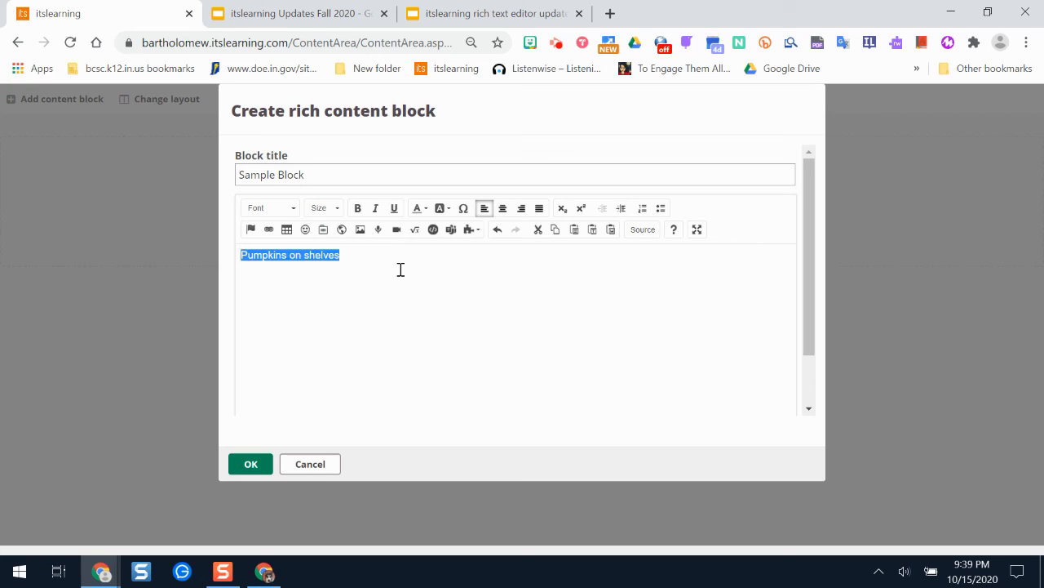
pyautogui.press('BackSpace')
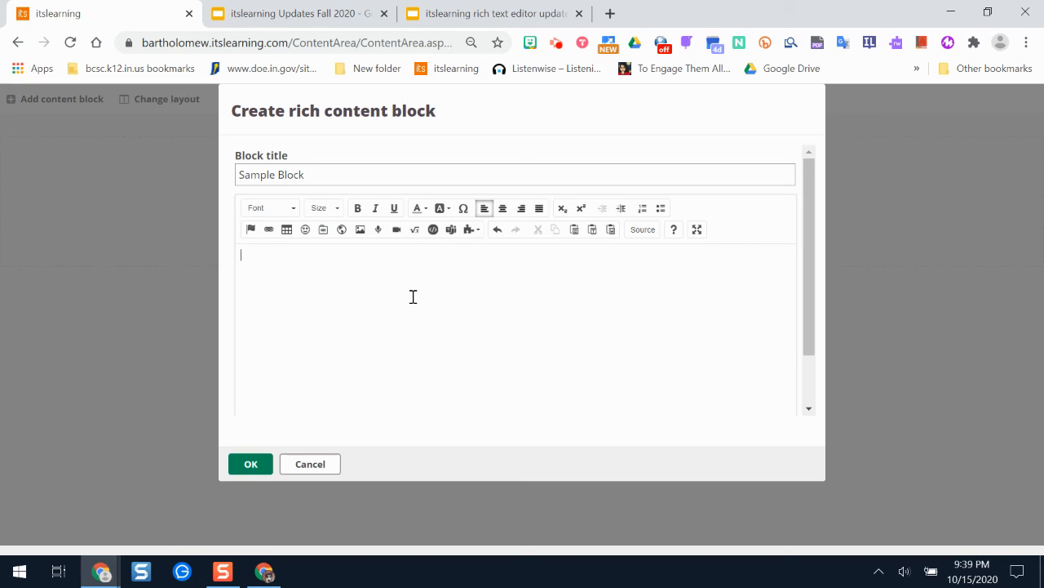
# Enter the characters "-/" in the empty text area of the rich content block.
pyautogui.write('-/')
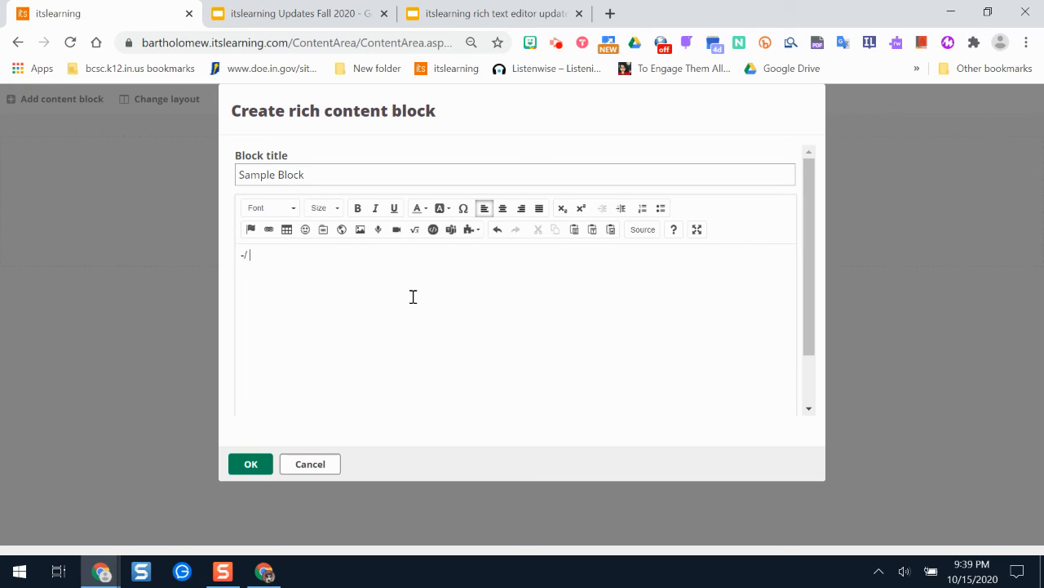